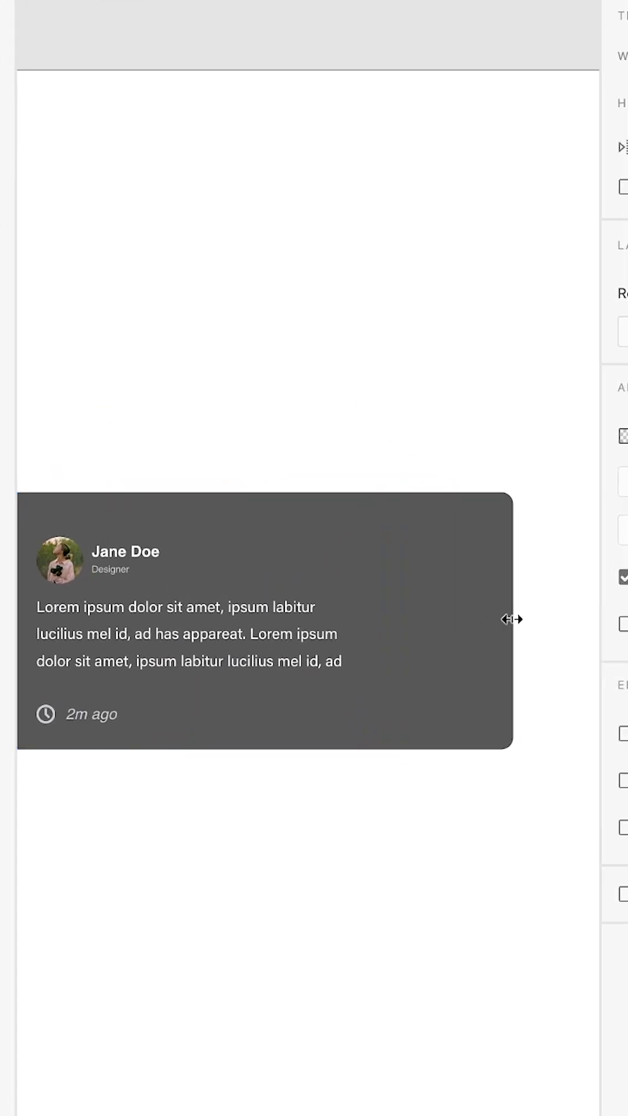
# Drag the paragraph wider across the card and scale up the avatar-and-name header
pyautogui.click(332, 645)
pyautogui.moveTo(349, 637); pyautogui.dragTo(479, 641)
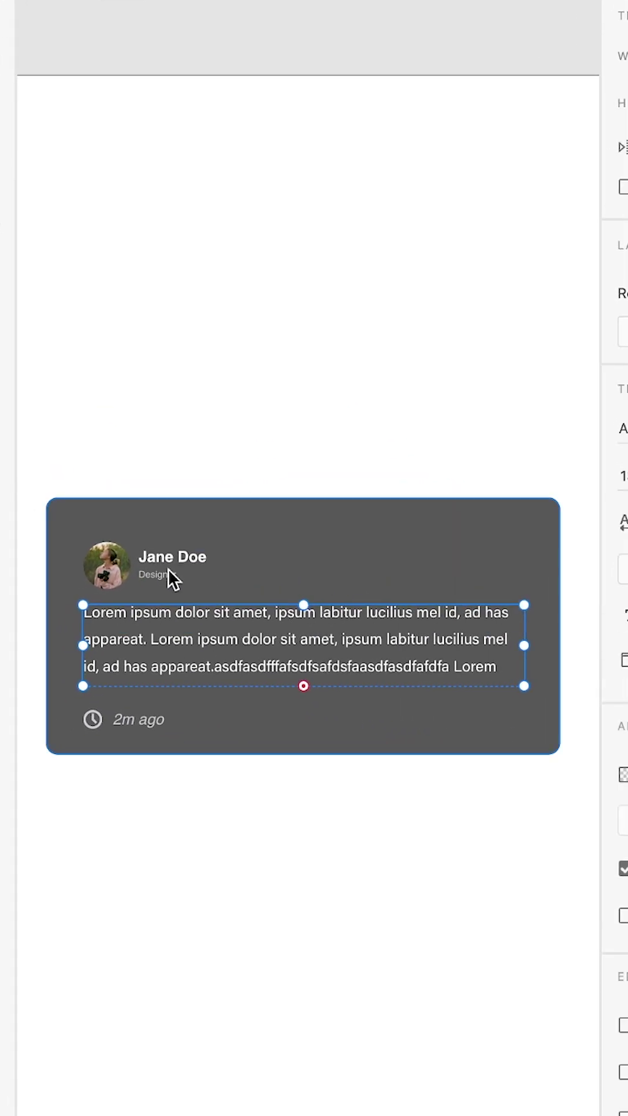
pyautogui.click(168, 570)
pyautogui.moveTo(213, 537)
pyautogui.mouseDown()
pyautogui.moveTo(305, 504)
pyautogui.moveTo(299, 465)
pyautogui.mouseUp()
# Check the header, paragraph and timestamp spacing against the card edges
pyautogui.click(465, 533)
pyautogui.click(224, 531)
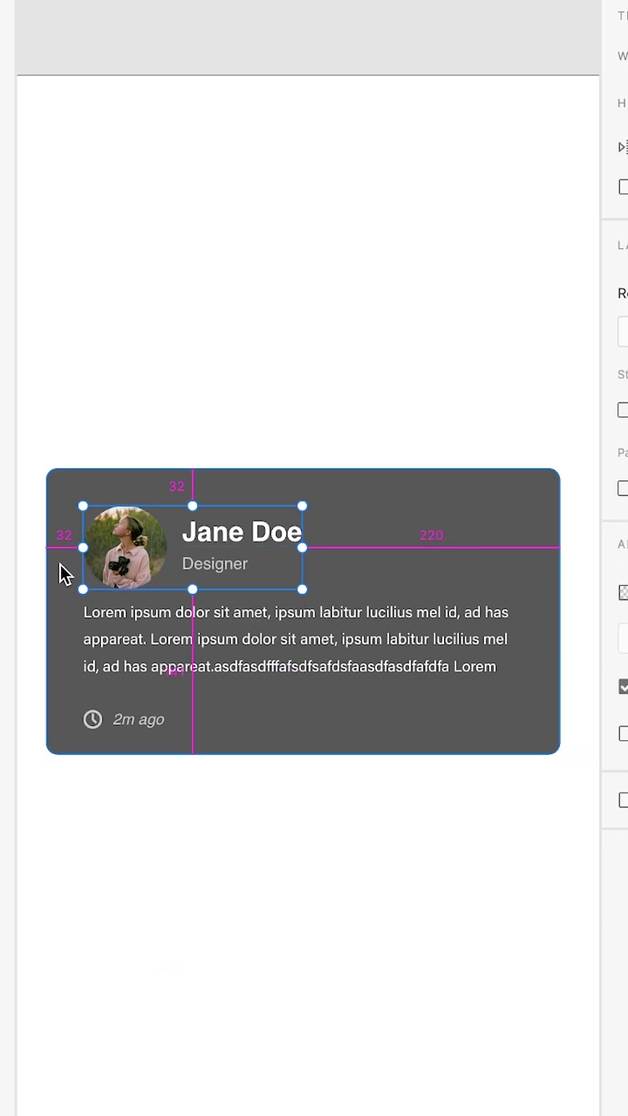
pyautogui.click(506, 645)
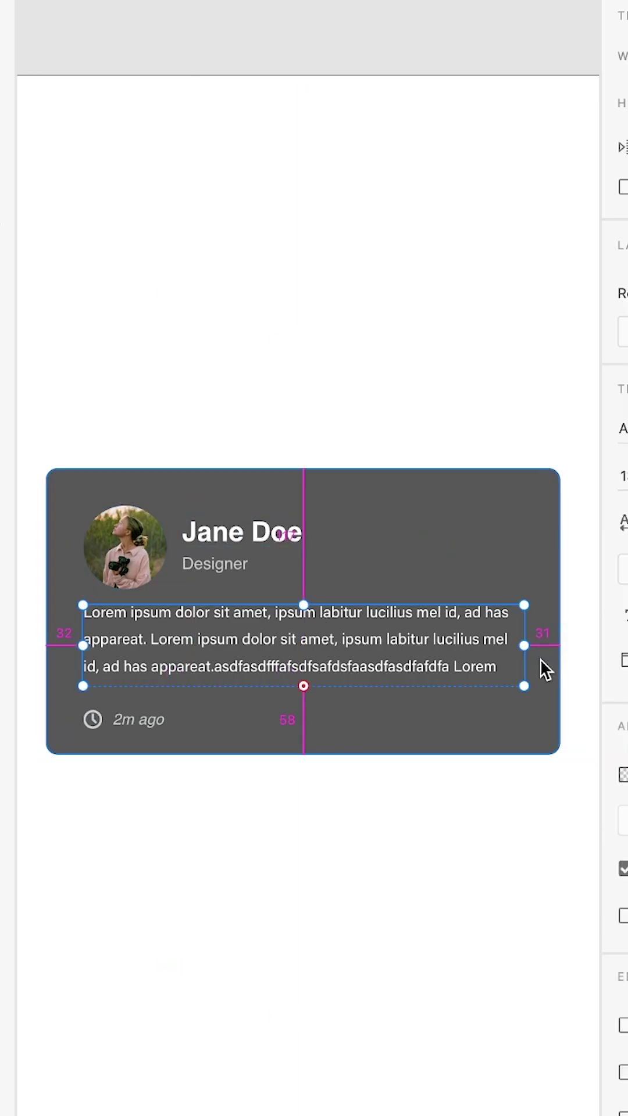
pyautogui.click(102, 722)
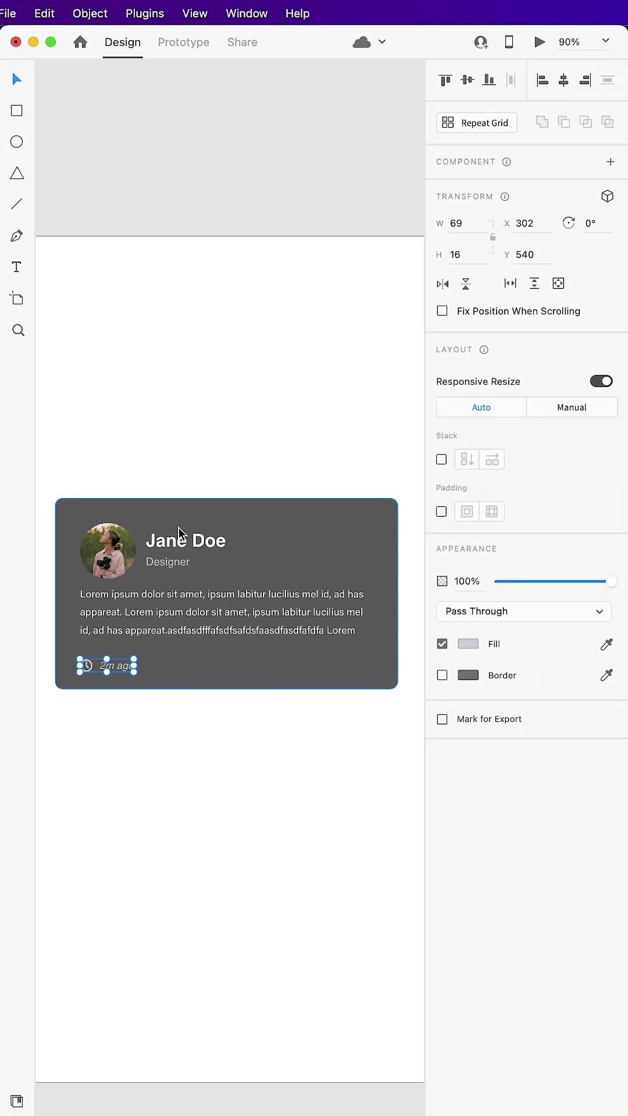
# Add the paragraph and dark background to the header selection and group them with Cmd+G
pyautogui.keyDown('shift'); pyautogui.click(190, 620); pyautogui.keyUp('shift')
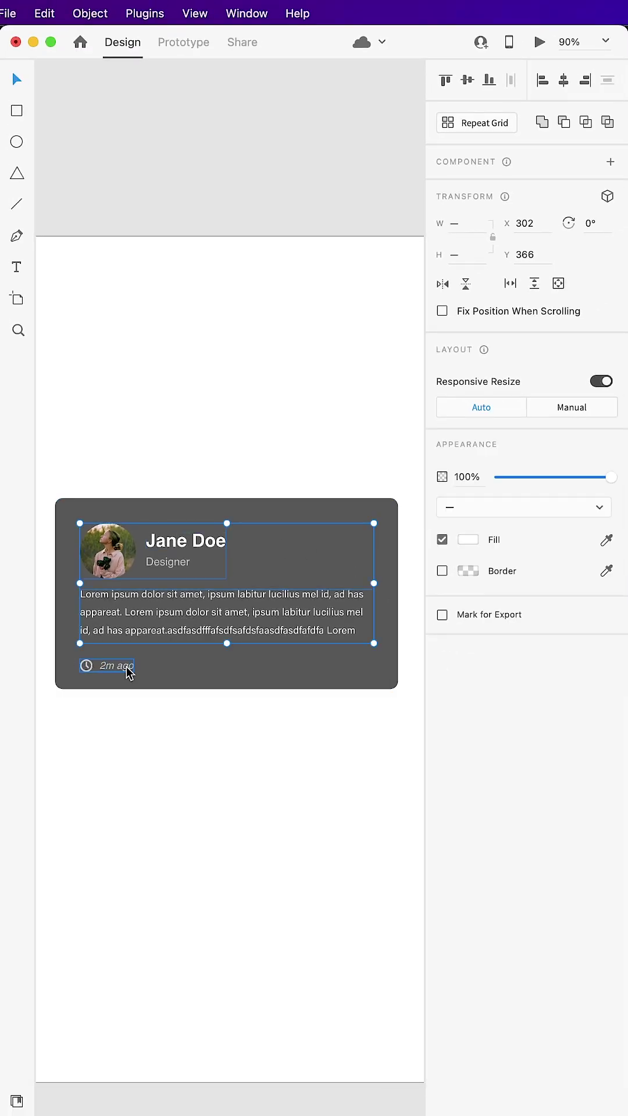
pyautogui.keyDown('shift'); pyautogui.click(270, 688); pyautogui.keyUp('shift')
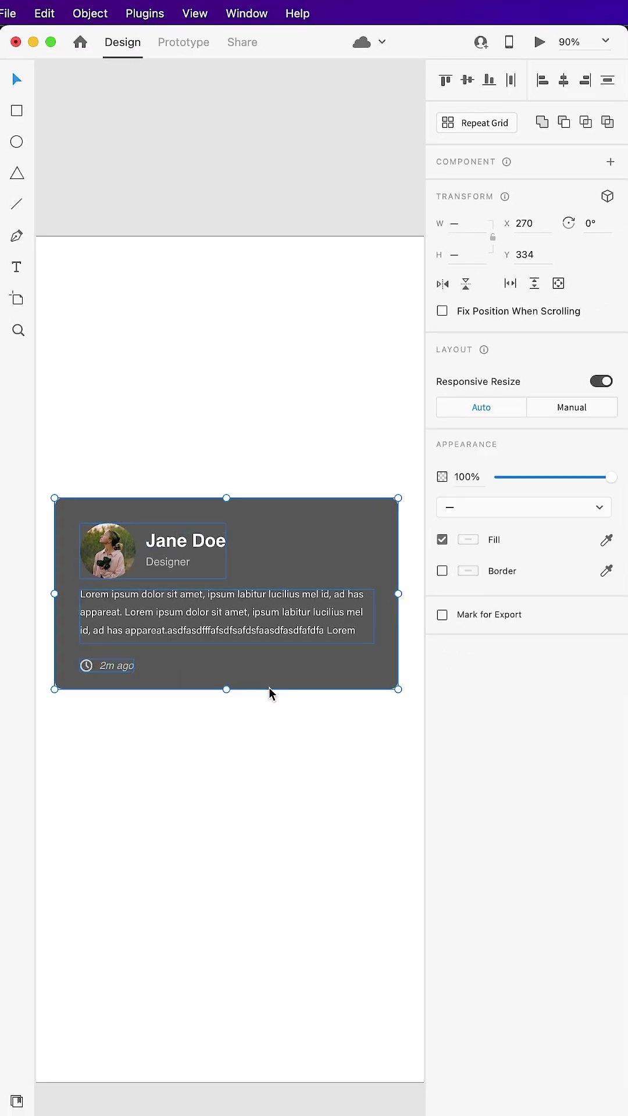
pyautogui.press('super+g')
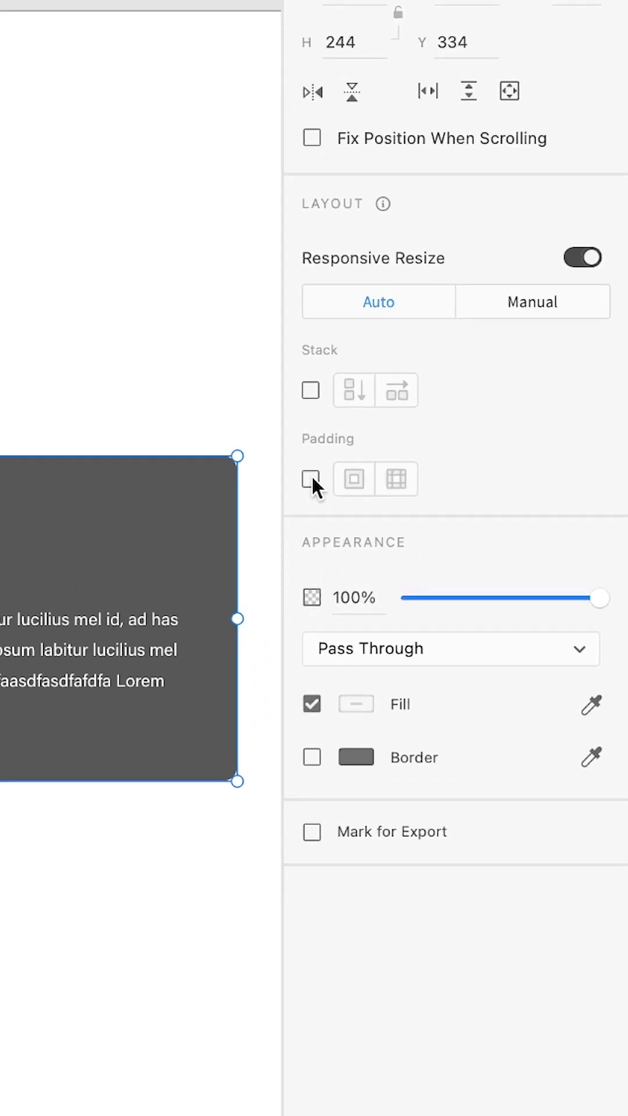
# Enable single-value Padding of 50 on the card group, then deselect
pyautogui.click(312, 477)
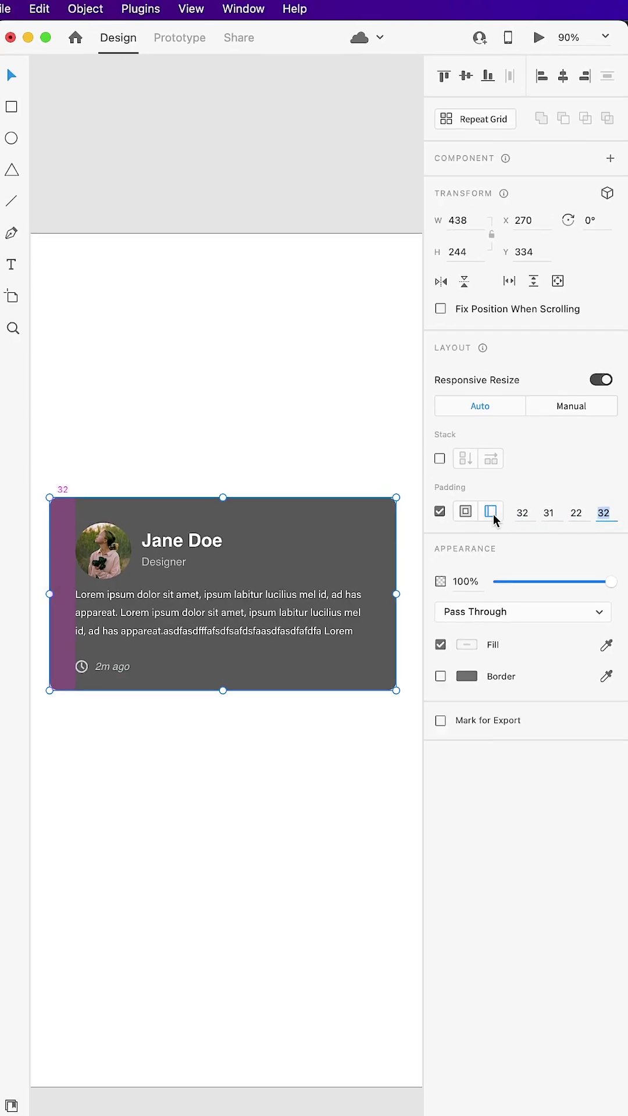
pyautogui.click(467, 512)
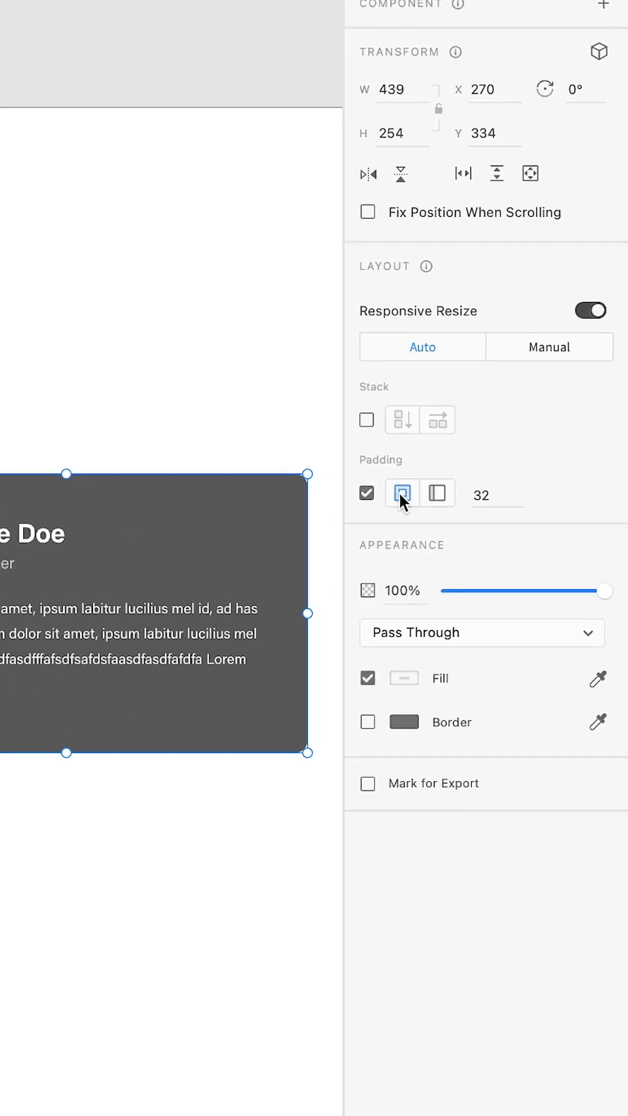
pyautogui.click(489, 496)
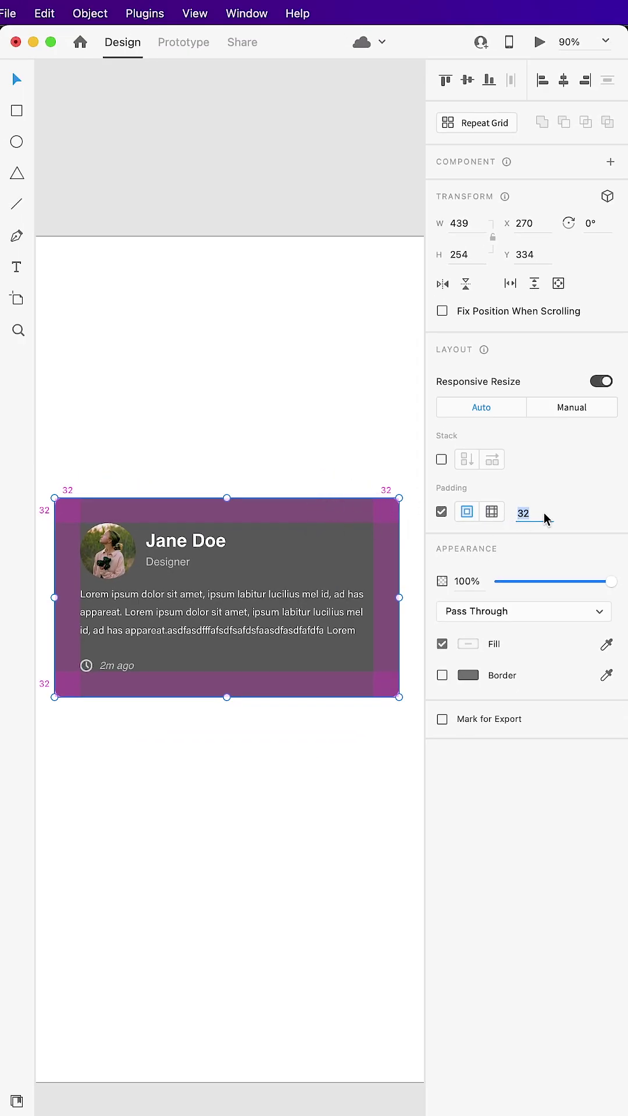
pyautogui.write('50')
pyautogui.press('Return')
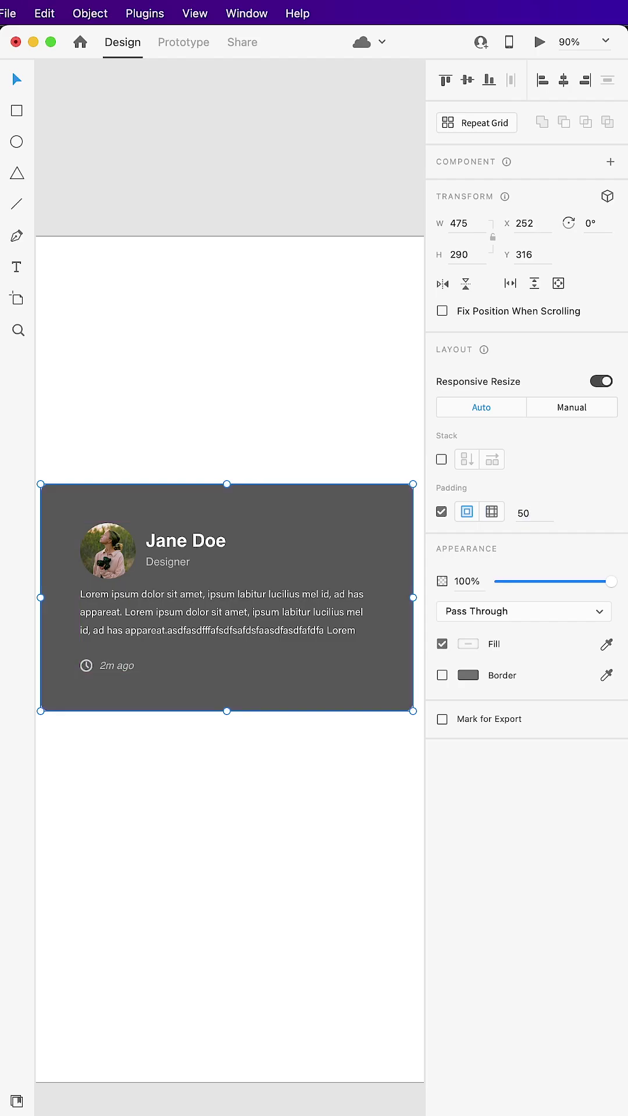
pyautogui.click(325, 470)
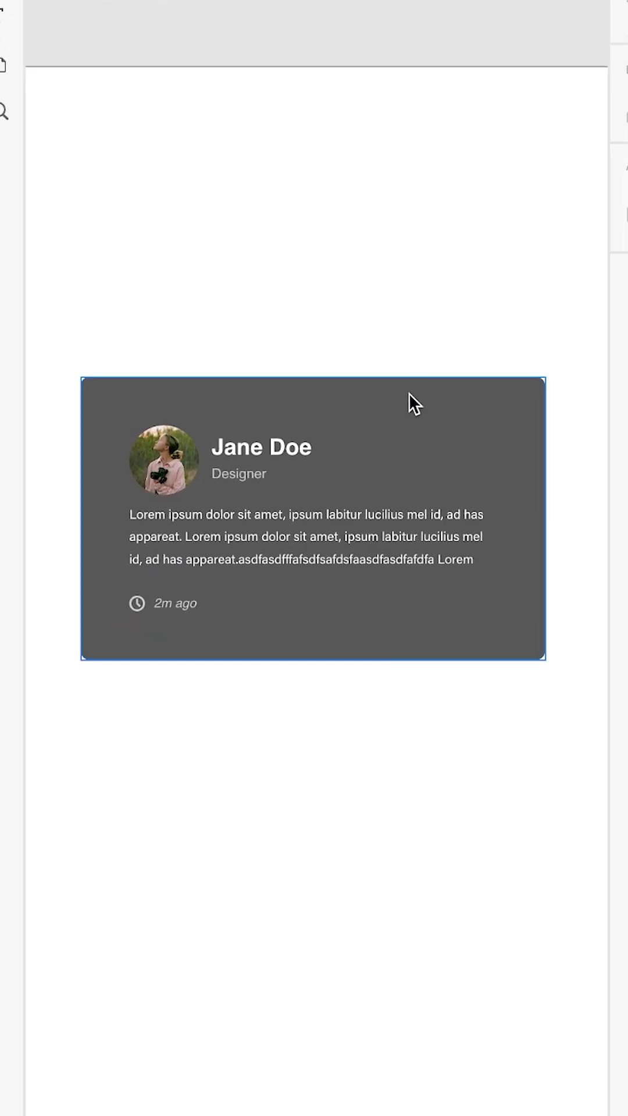
# Inside the group, scale the avatar-and-name header up, then shrink it back
pyautogui.doubleClick(245, 457)
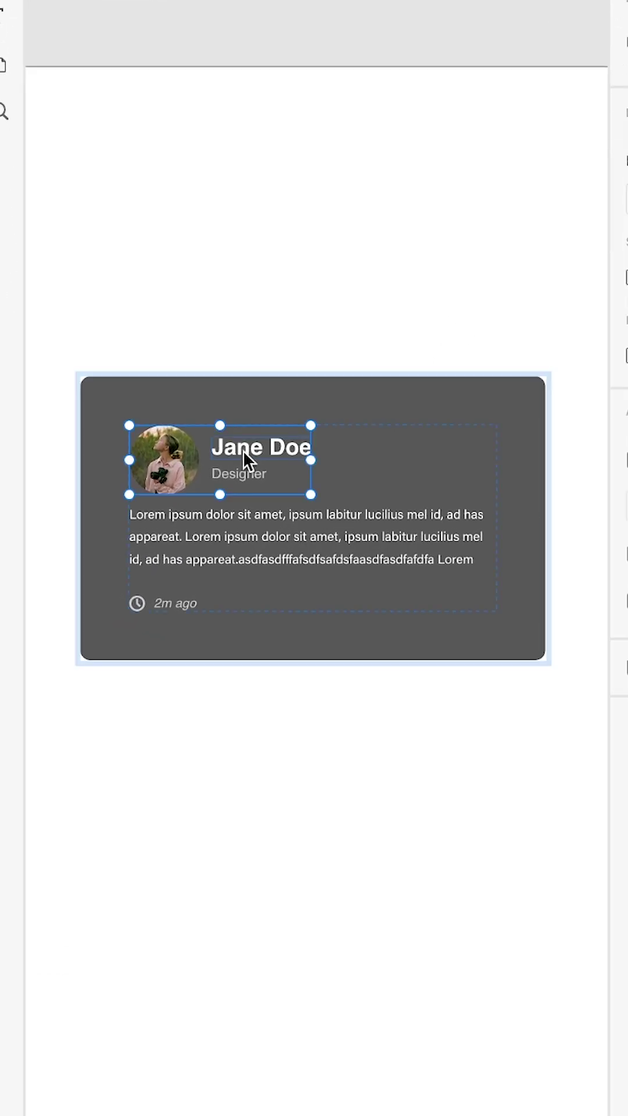
pyautogui.moveTo(312, 424)
pyautogui.mouseDown()
pyautogui.moveTo(430, 346)
pyautogui.moveTo(361, 376)
pyautogui.mouseUp()
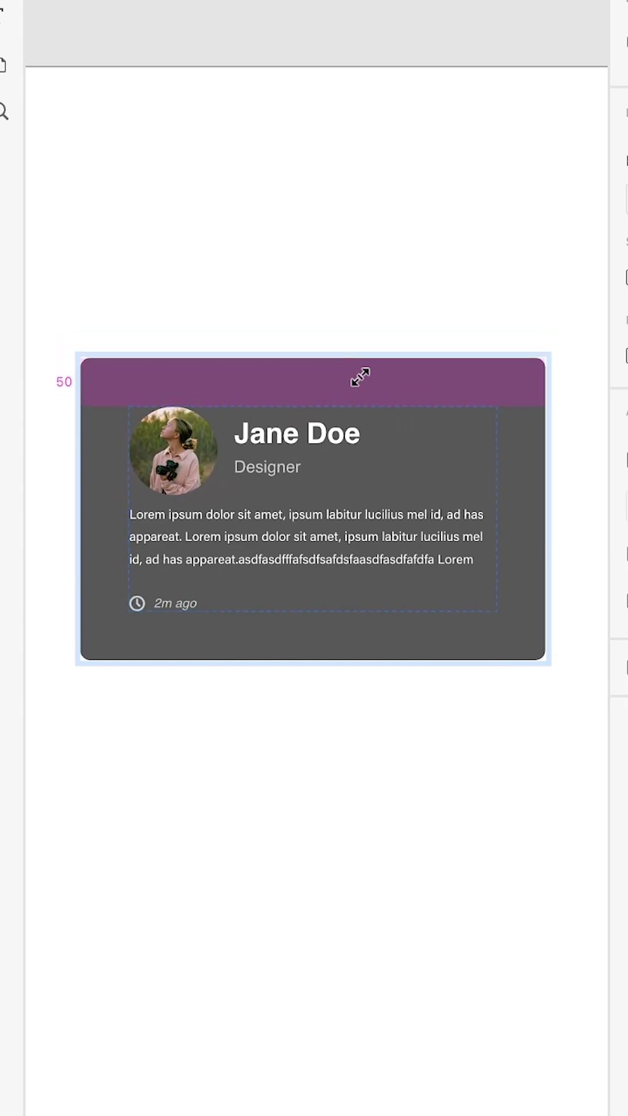
pyautogui.moveTo(285, 442)
pyautogui.mouseDown()
pyautogui.moveTo(187, 445)
pyautogui.moveTo(234, 443)
pyautogui.mouseUp()
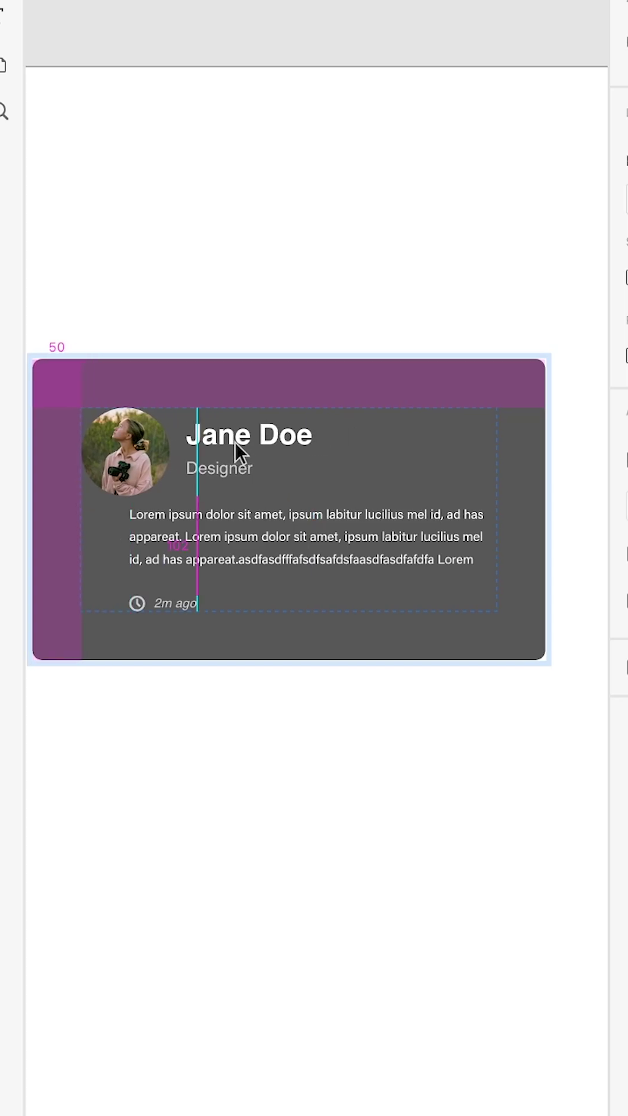
# Widen the paragraph so the card grows, and Option-drag a copy below the timestamp
pyautogui.click(426, 509)
pyautogui.moveTo(494, 542); pyautogui.dragTo(511, 542)
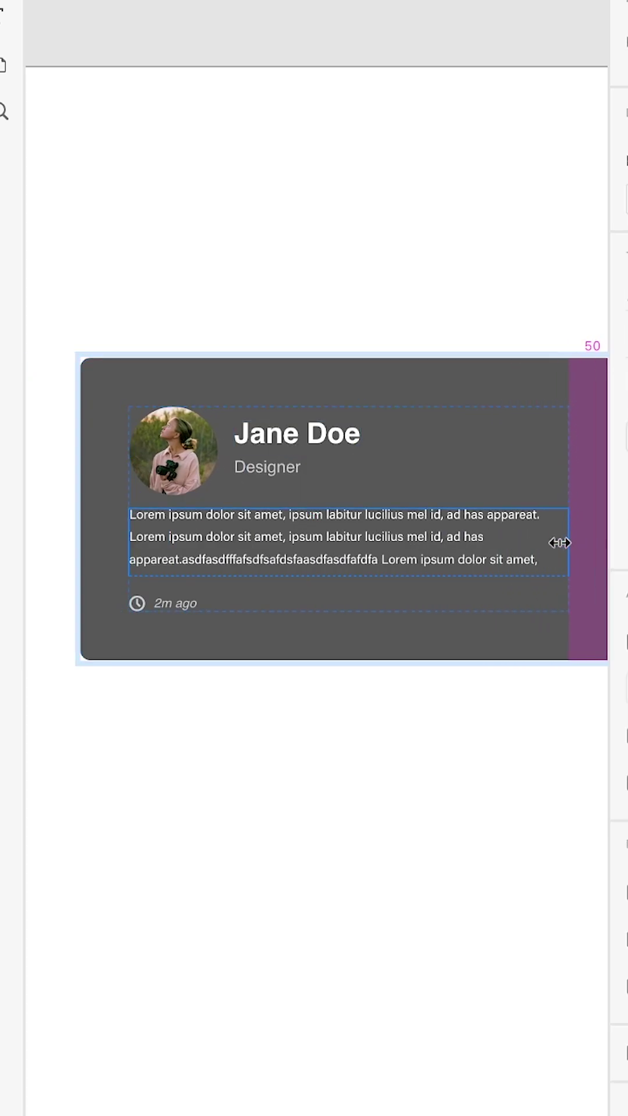
pyautogui.moveTo(310, 560); pyautogui.dragTo(218, 714)
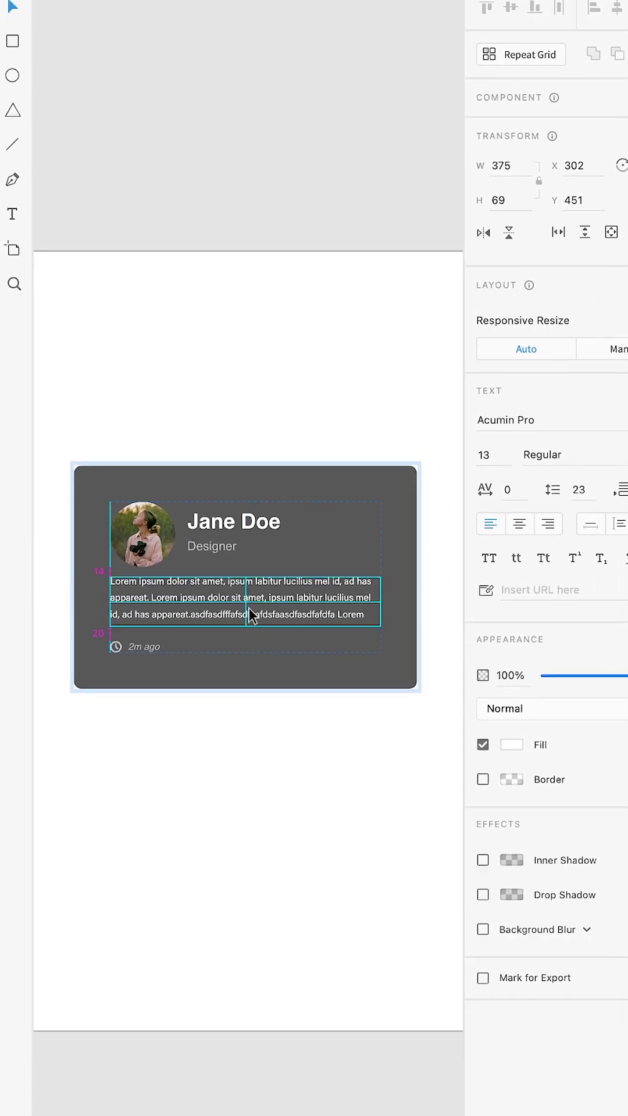
# Change the copied text to 'Read More', set it to Auto Width, and move it lower
pyautogui.doubleClick(218, 714)
pyautogui.write('Read More')
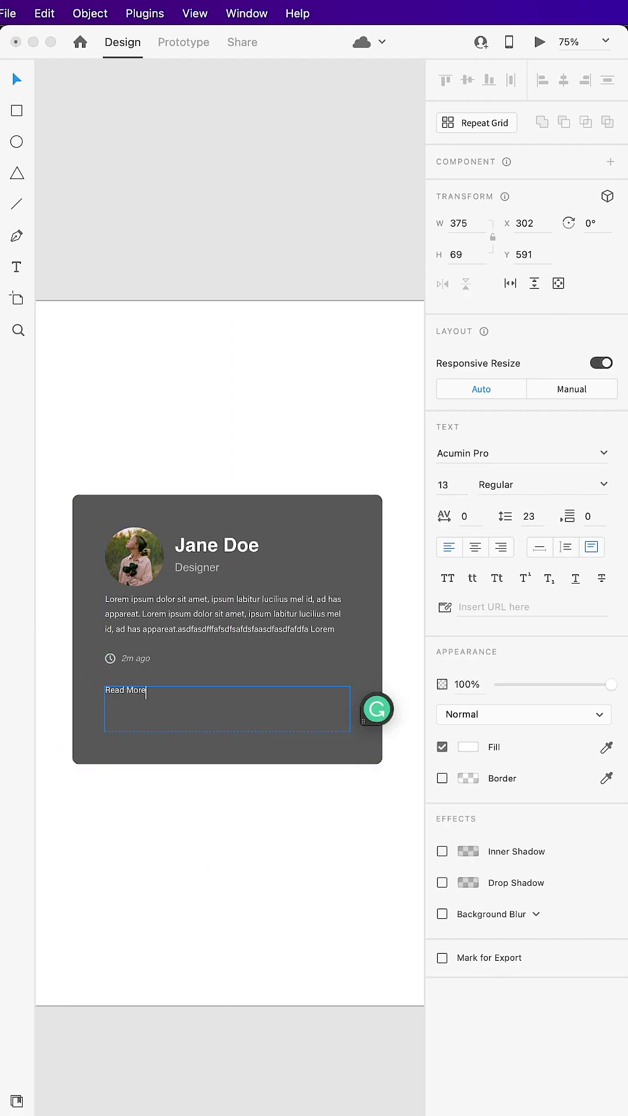
pyautogui.press('Escape')
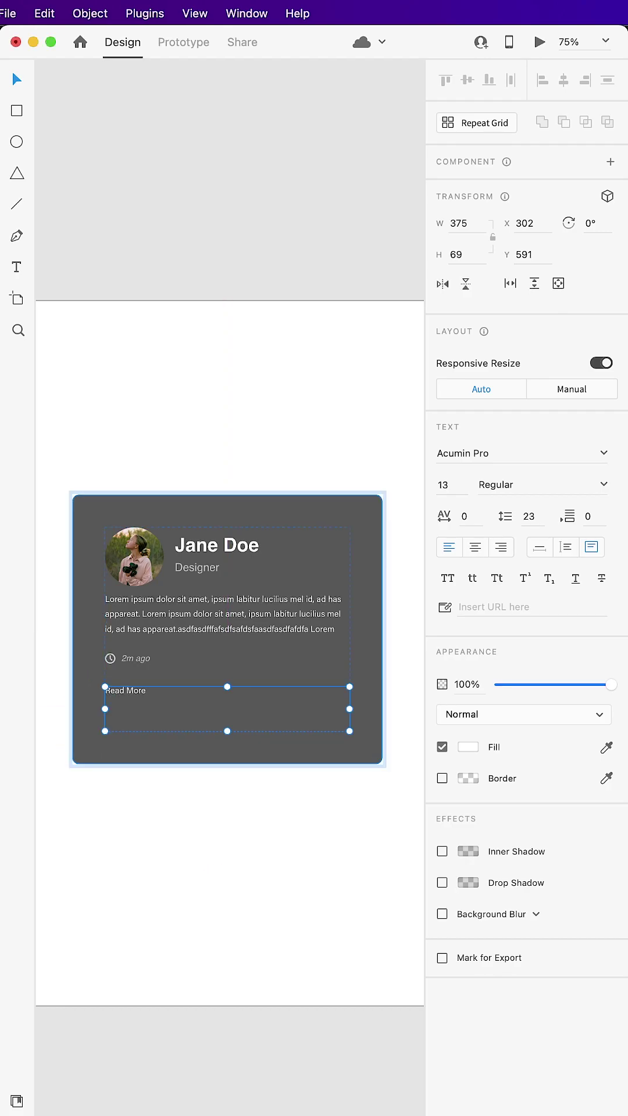
pyautogui.click(541, 547)
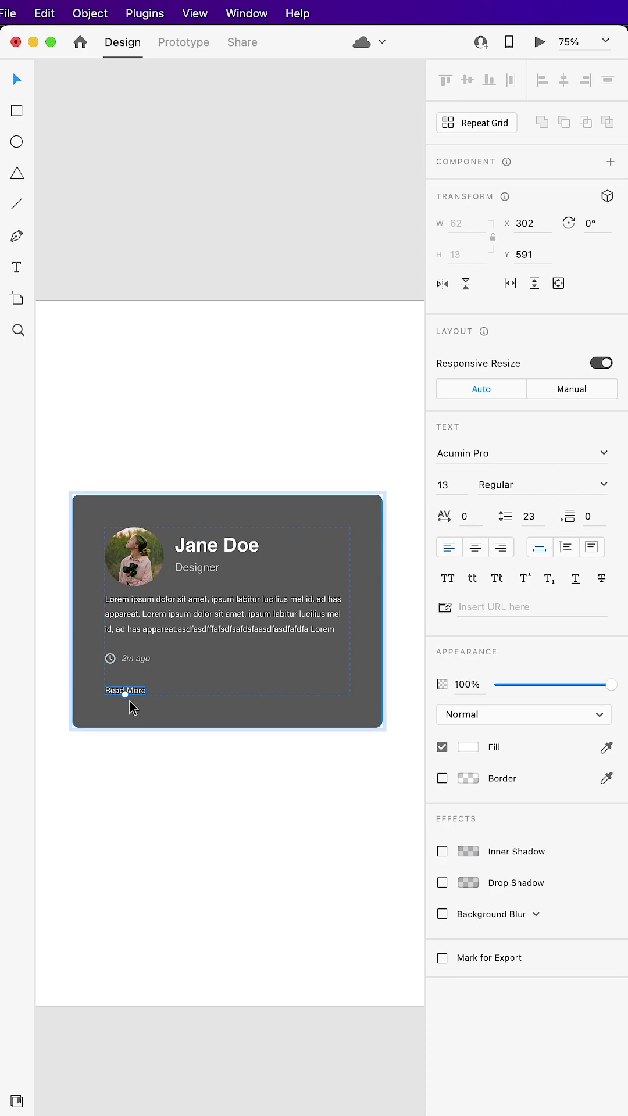
pyautogui.moveTo(142, 696); pyautogui.dragTo(113, 718)
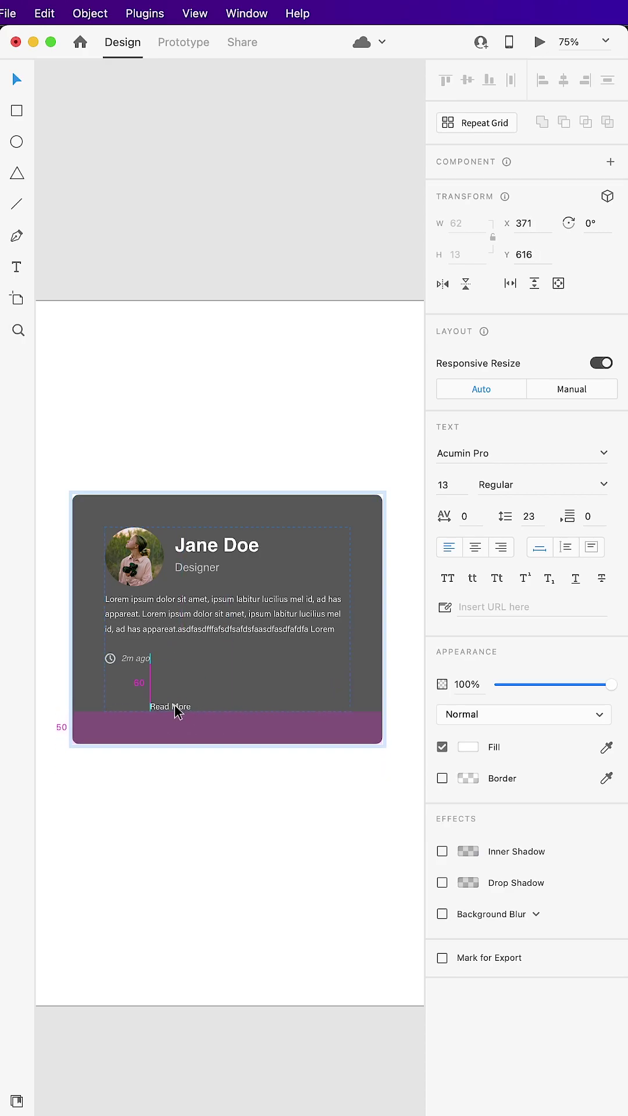